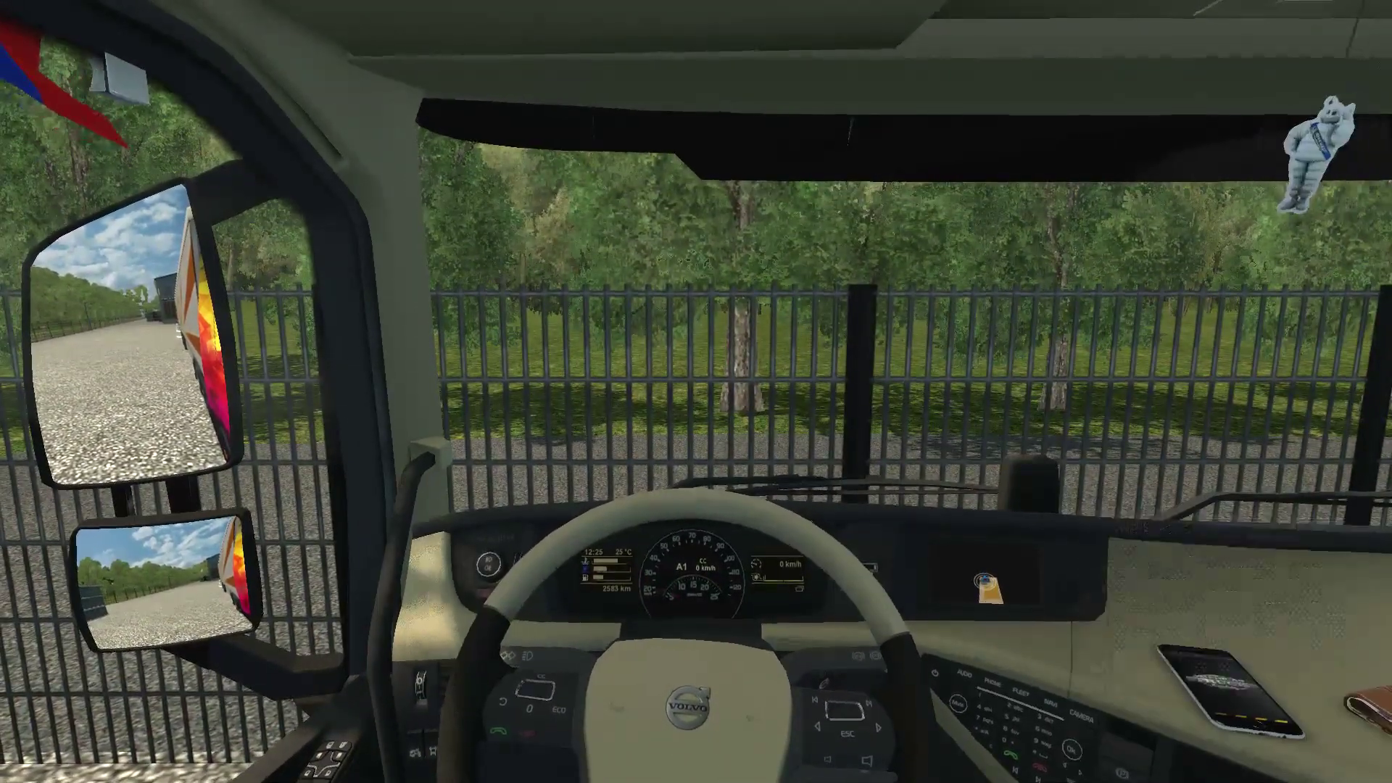
# - Reverse the truck past the fence and pallets, steering right then centring the wheel
pyautogui.press('d')
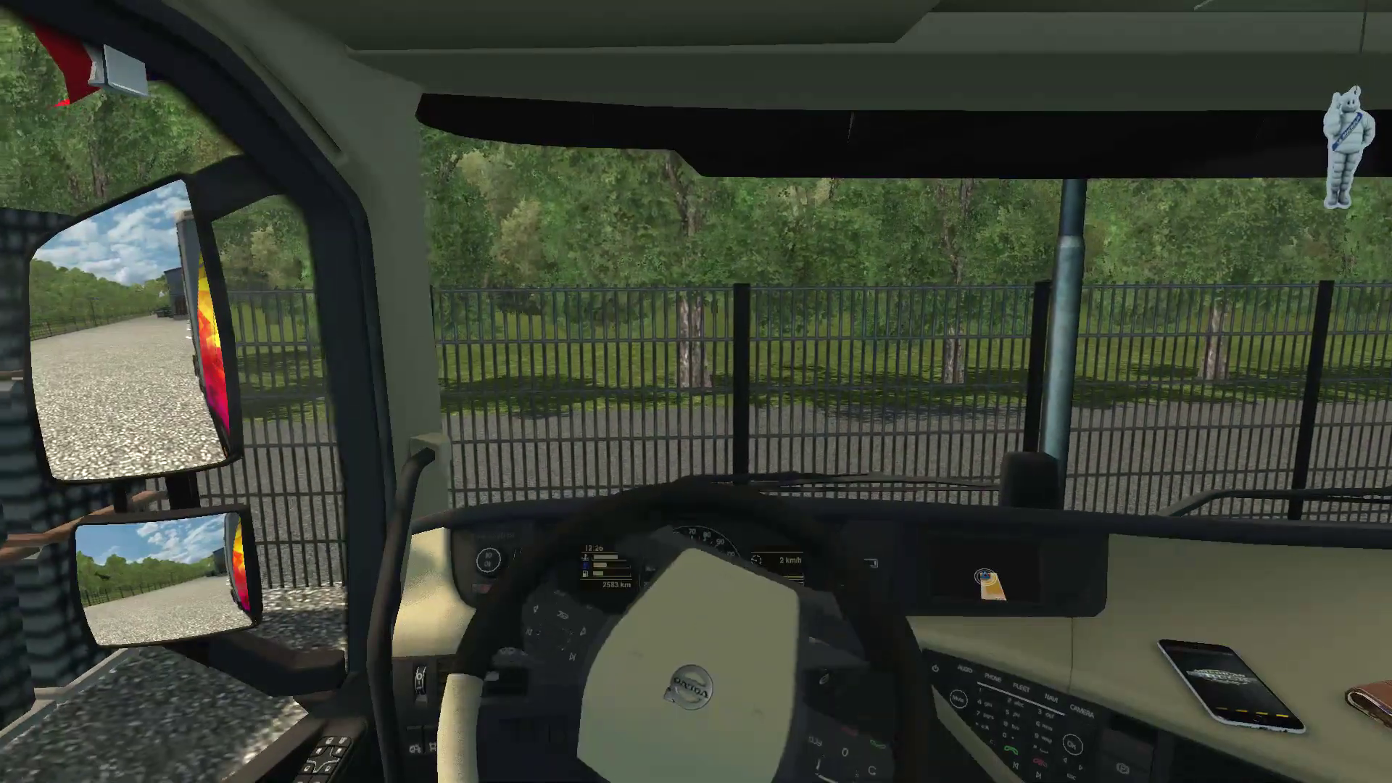
pyautogui.press('a')
pyautogui.press('s')
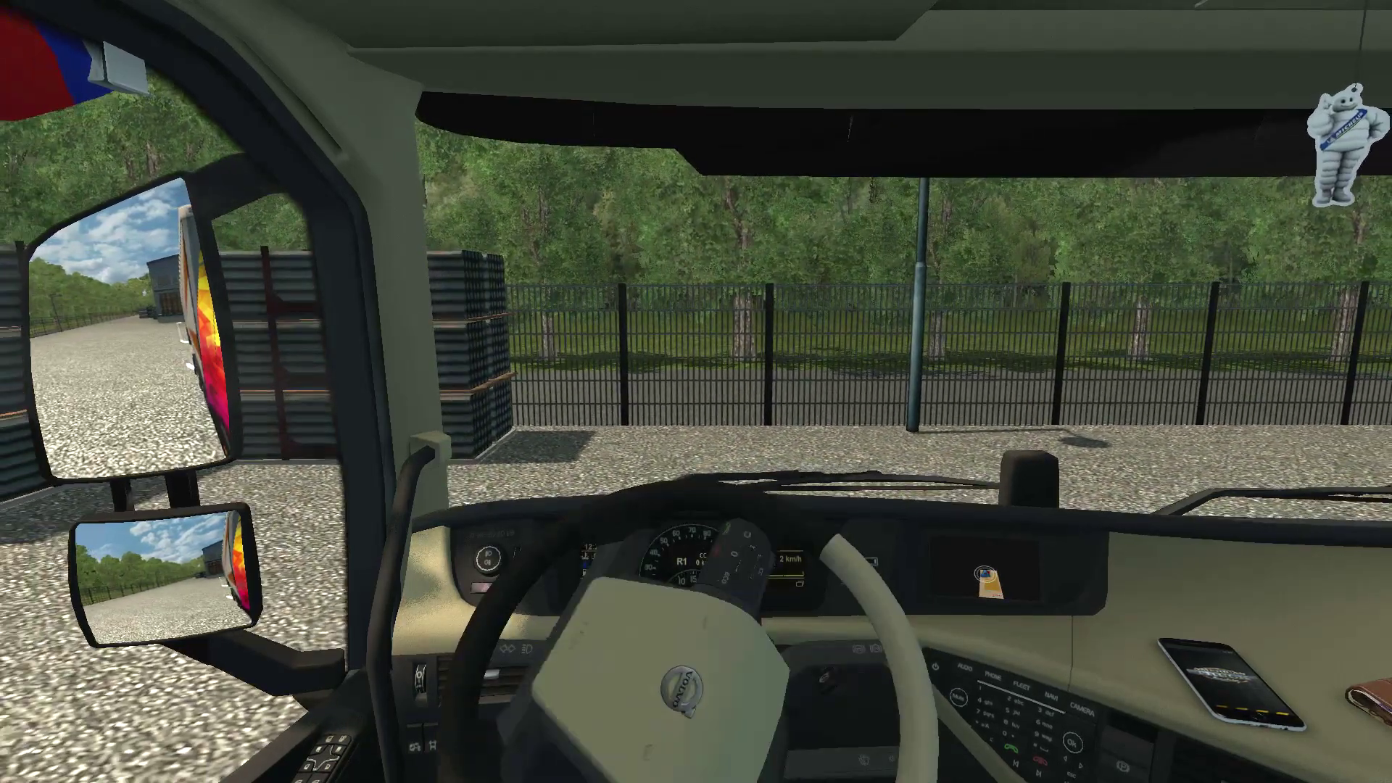
pyautogui.press('d')
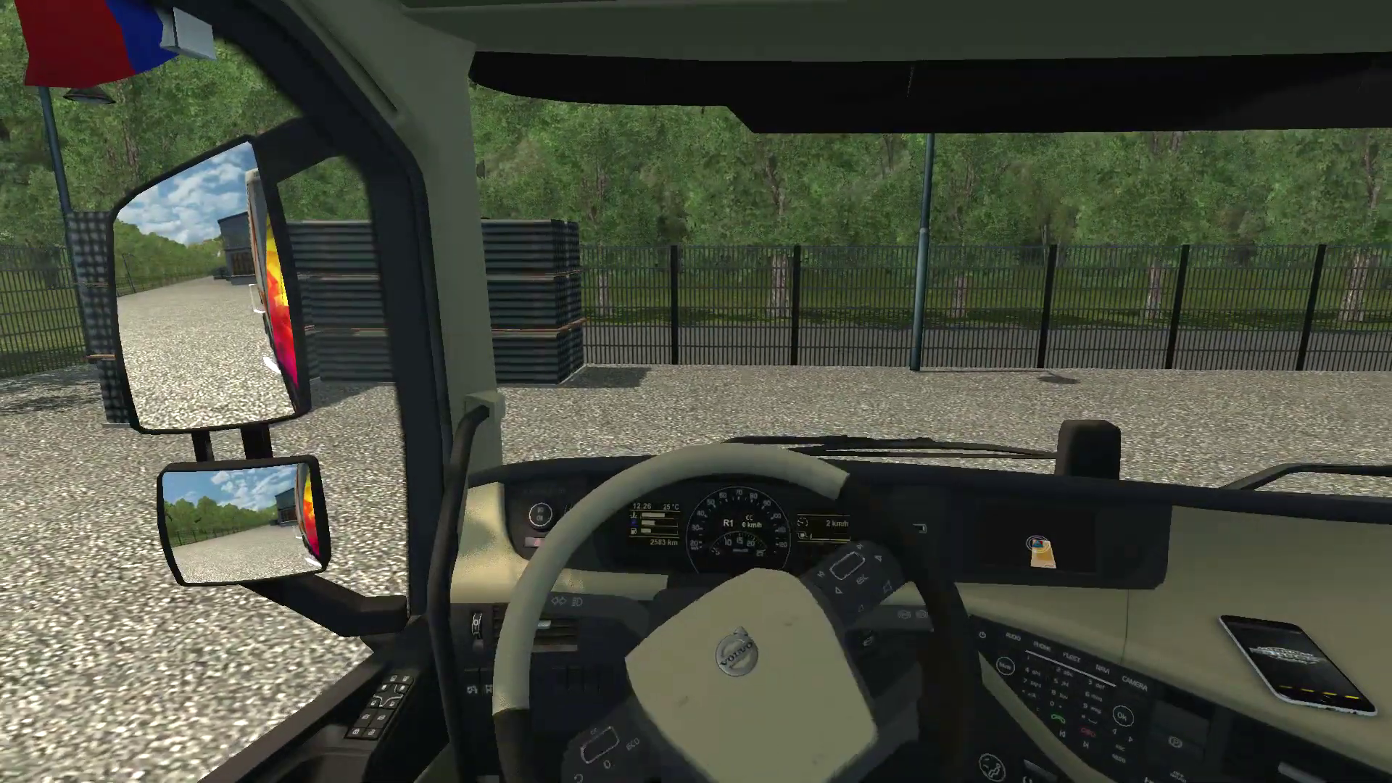
# - Swing the wheel a quarter right, back left, across to the right, then centre it and stop
pyautogui.press('d')
pyautogui.press('a')
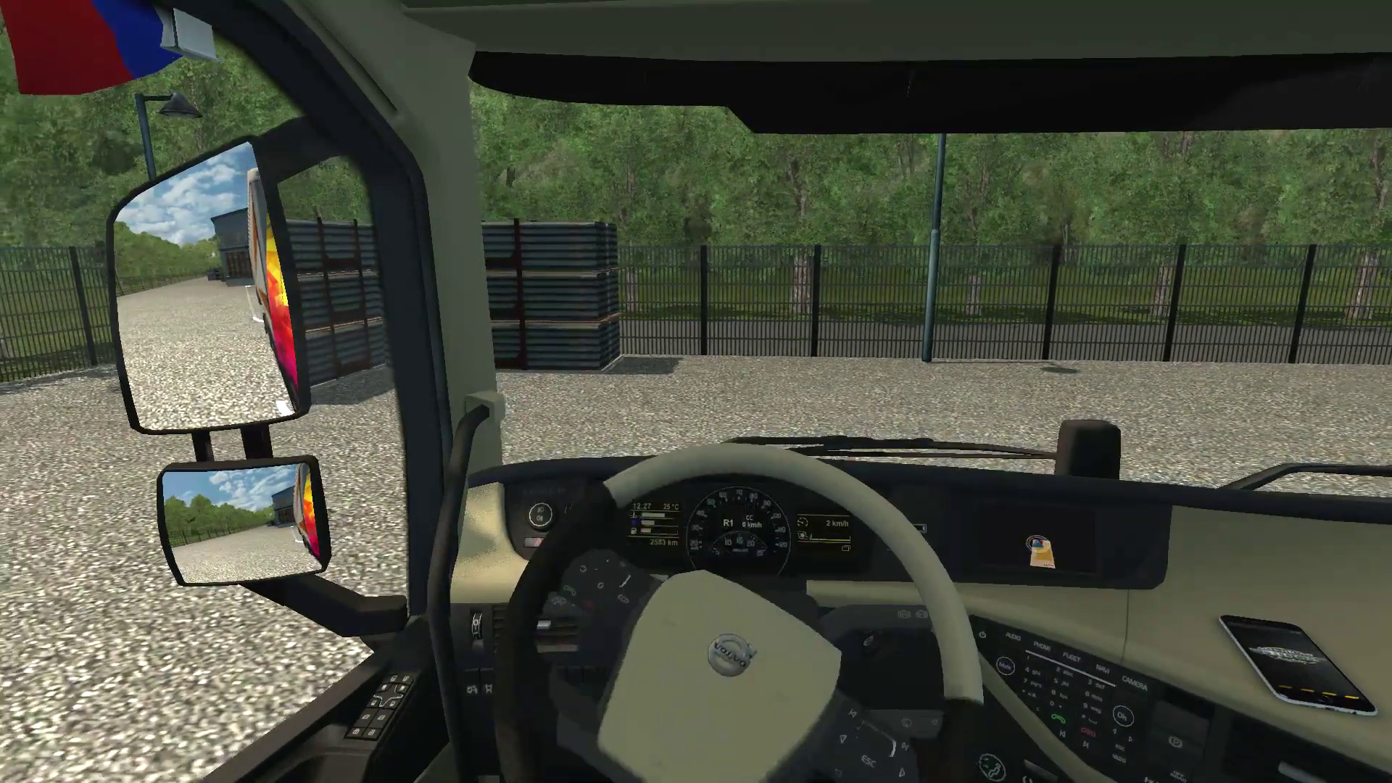
pyautogui.press('a')
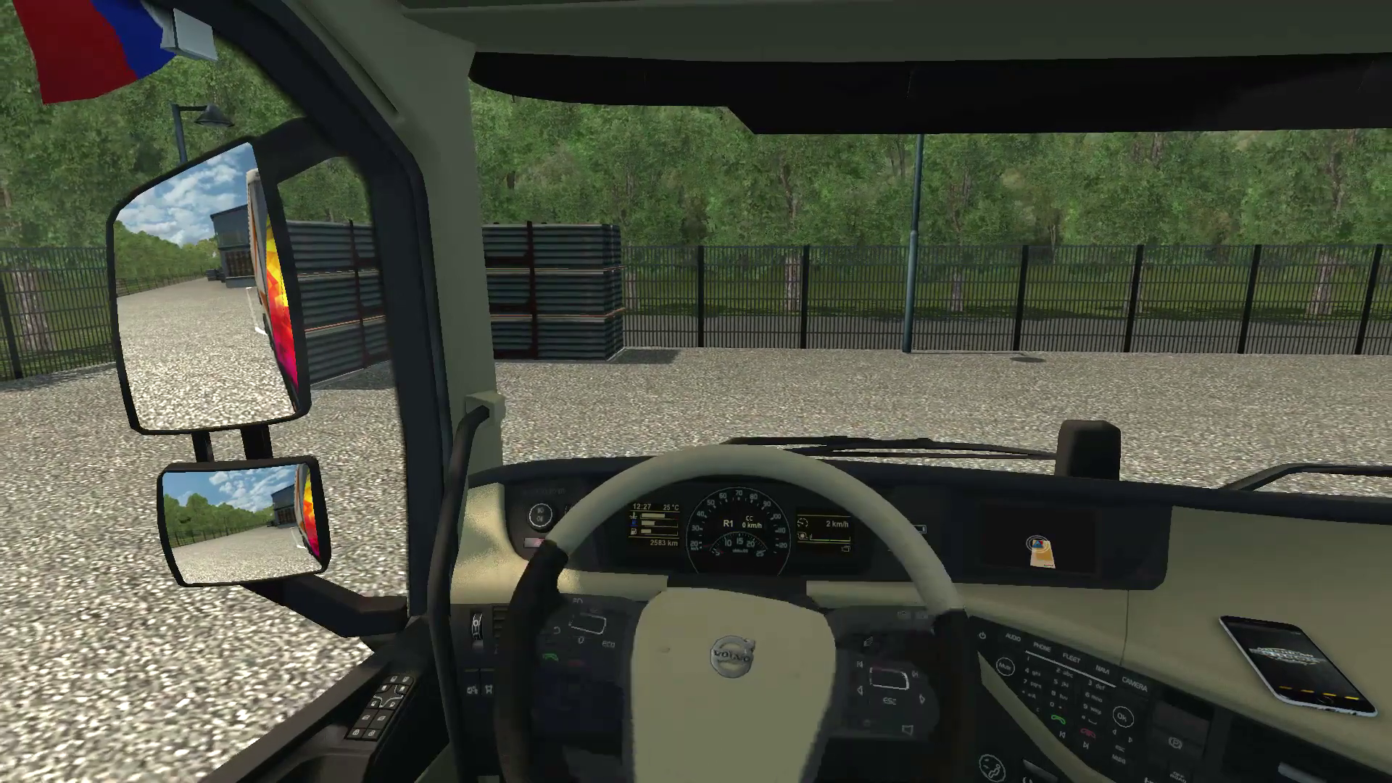
pyautogui.press('d')
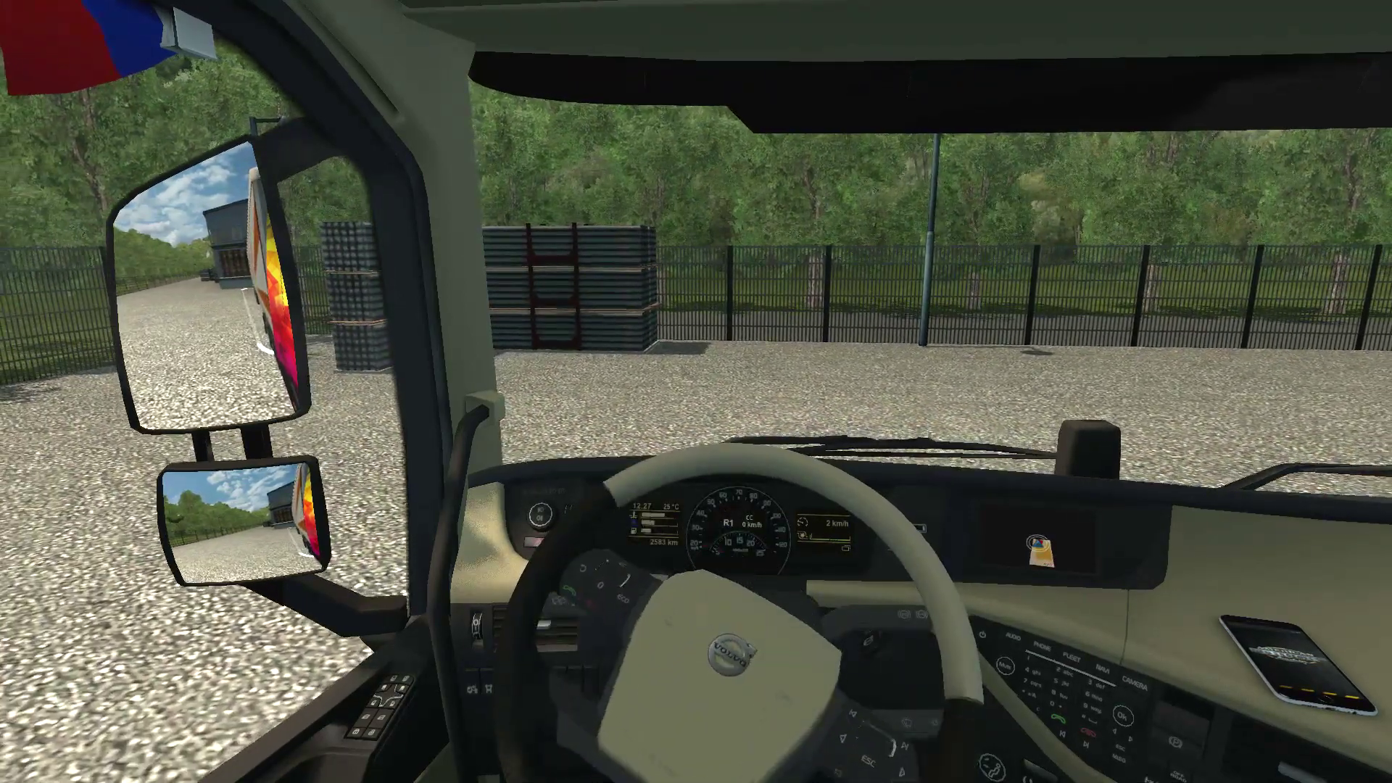
pyautogui.press('a')
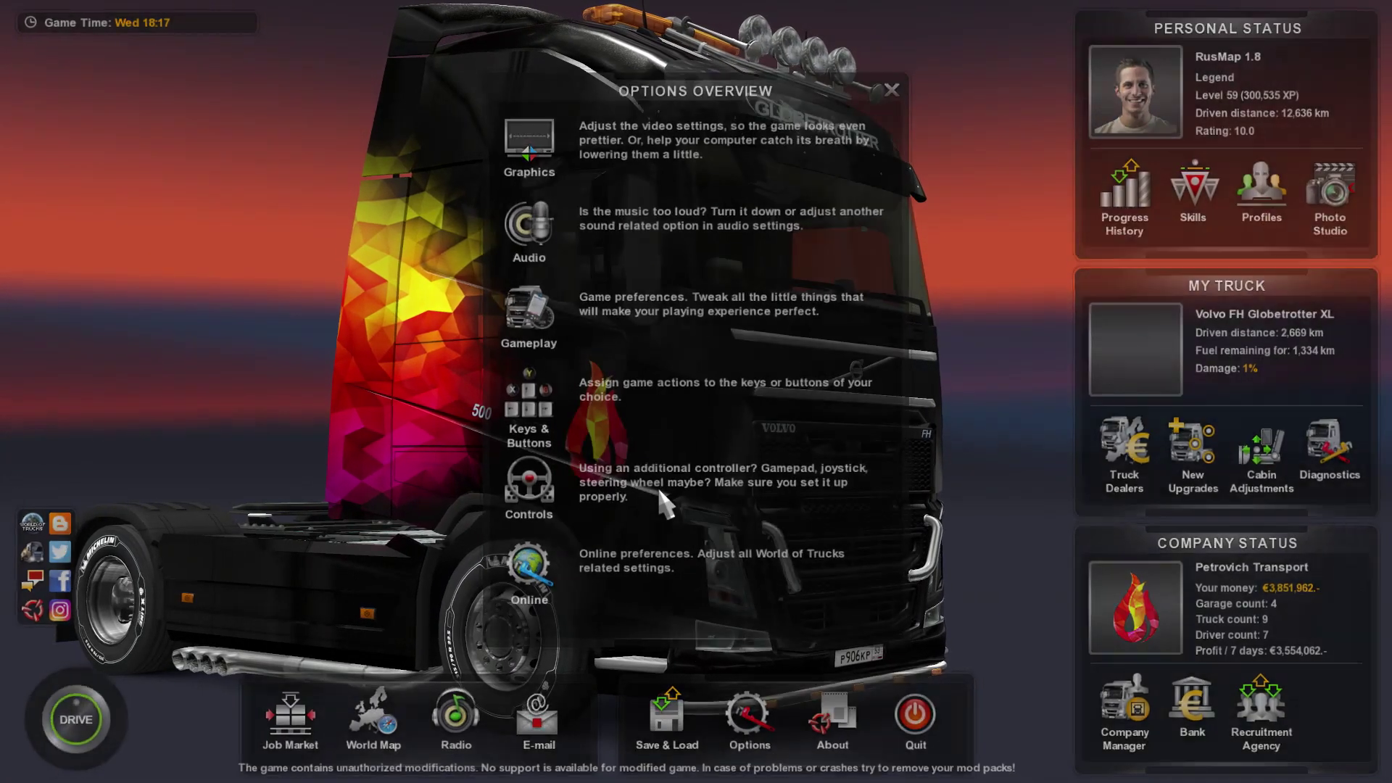
# - Show the Controls settings with steering sensitivity and non-linearity from the Options Overview
pyautogui.click(657, 484)
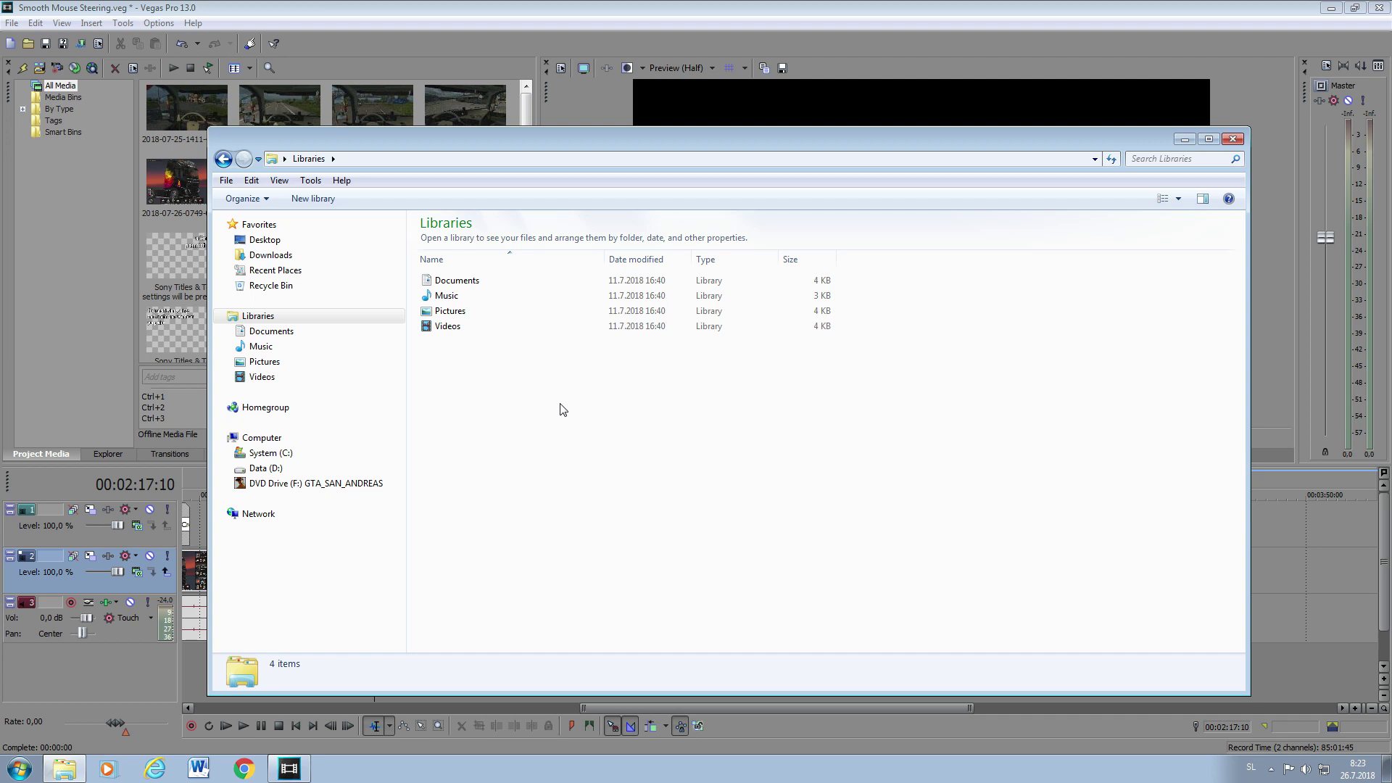
# - Open controls.sii from Documents > Euro Truck Simulator 2 > profiles > 5275734D617020312E38 in Notepad++
pyautogui.doubleClick(491, 286)
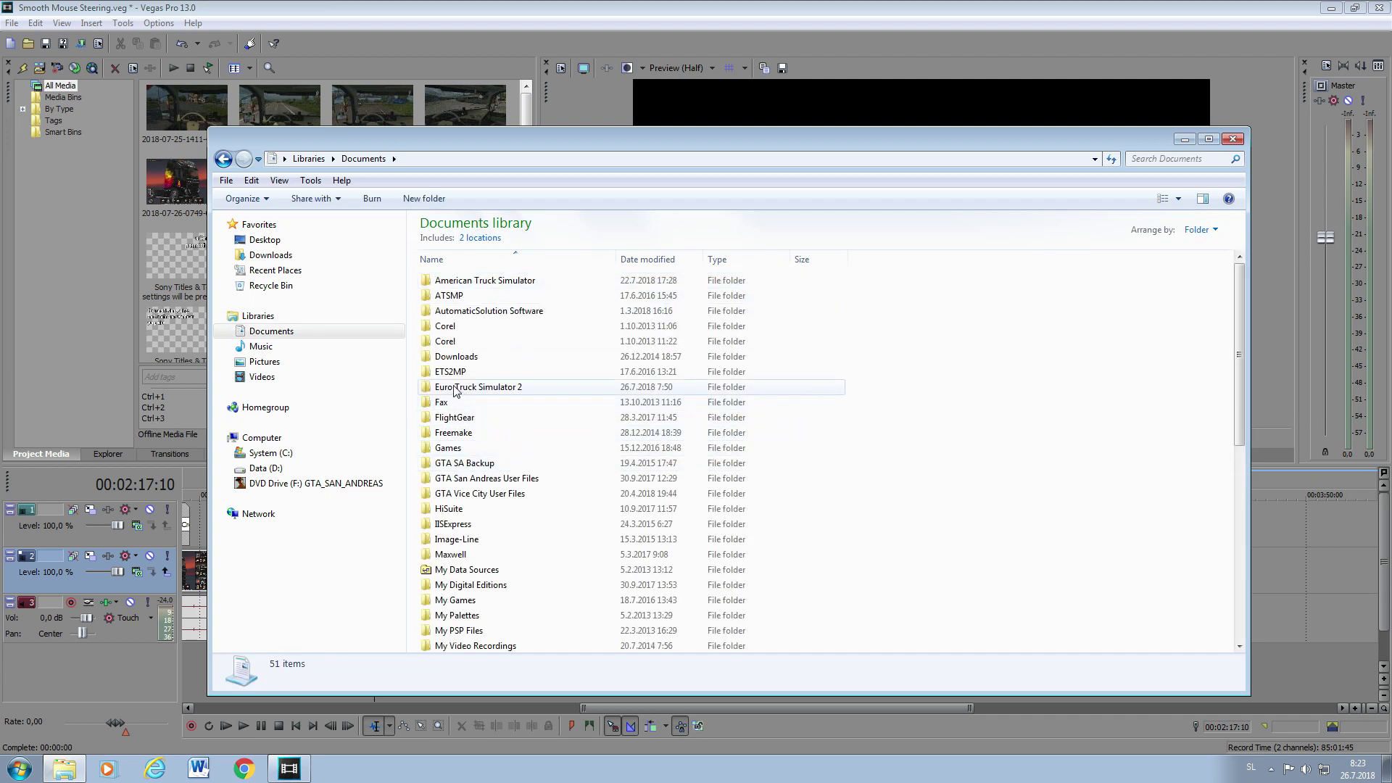
pyautogui.doubleClick(493, 394)
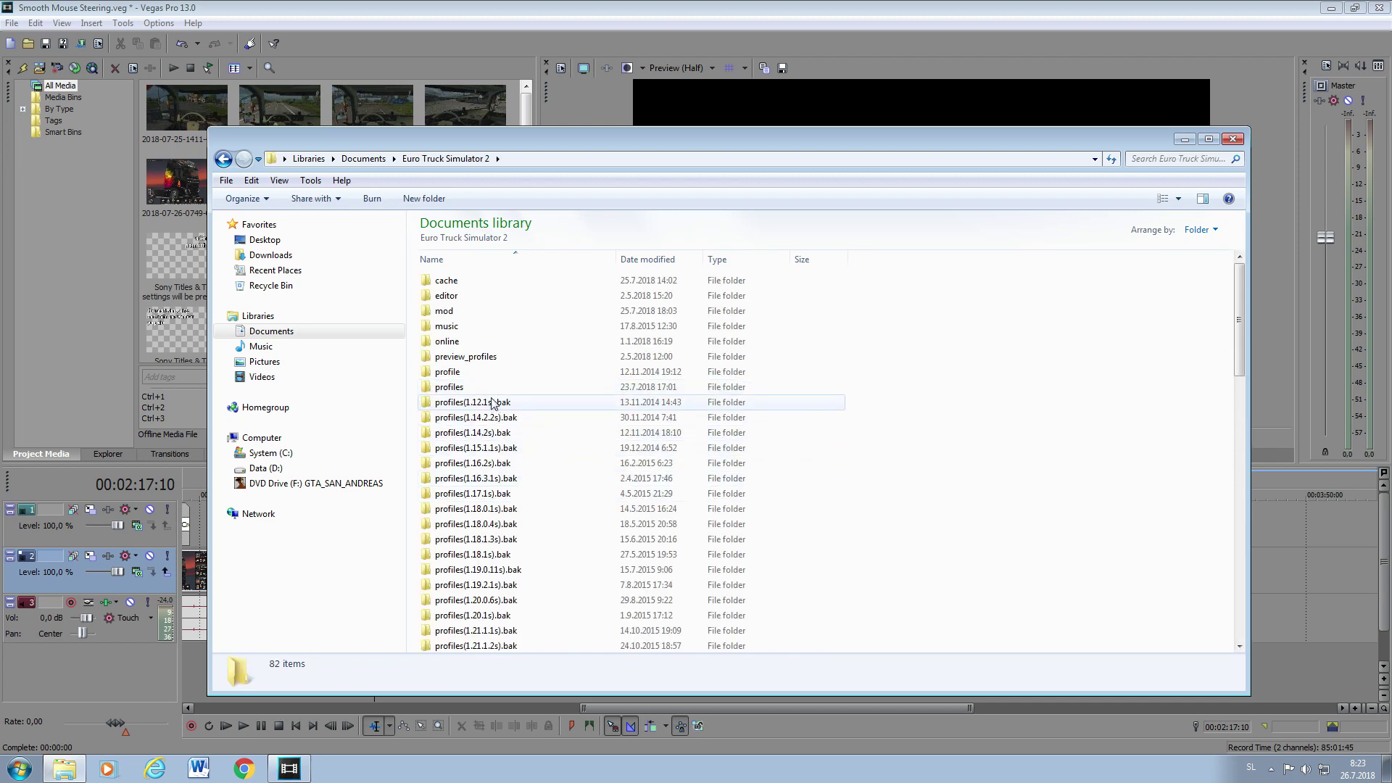
pyautogui.doubleClick(490, 398)
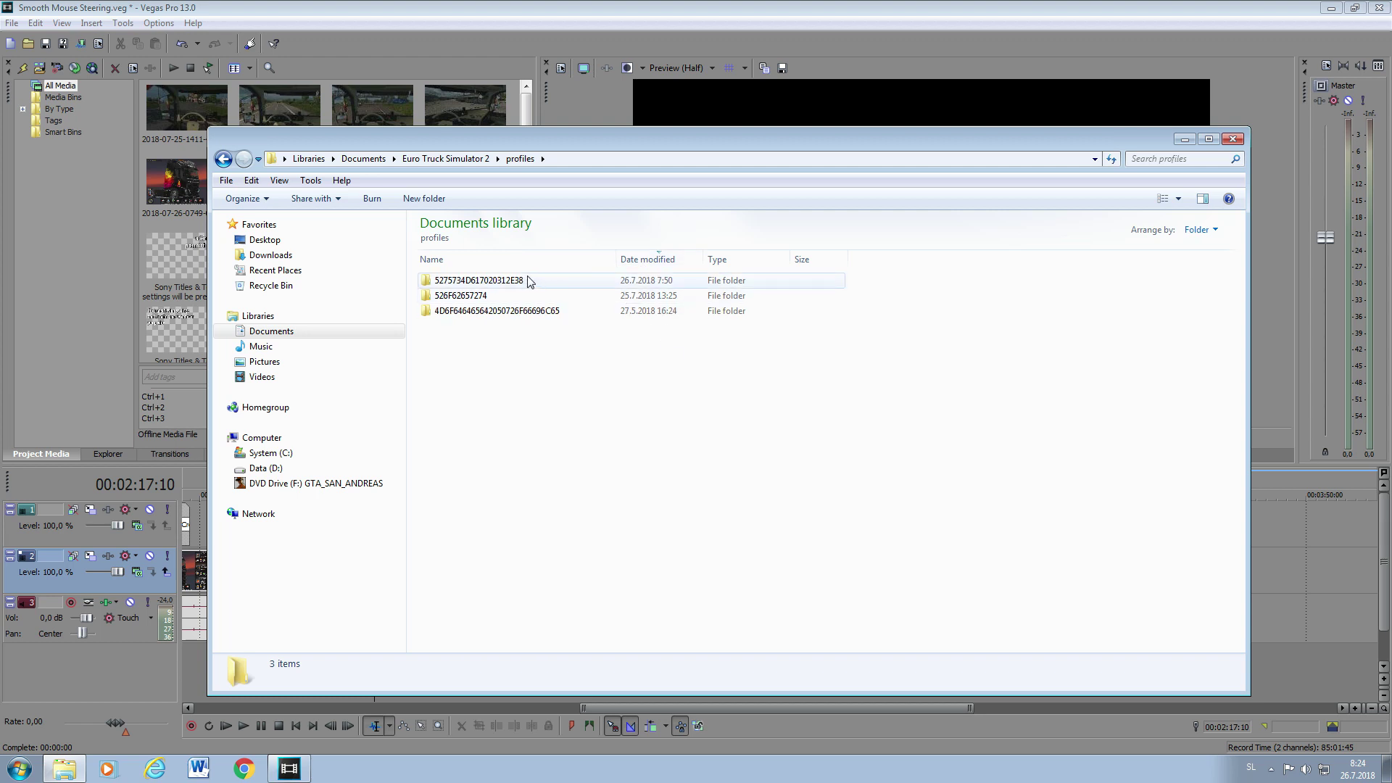
pyautogui.doubleClick(483, 280)
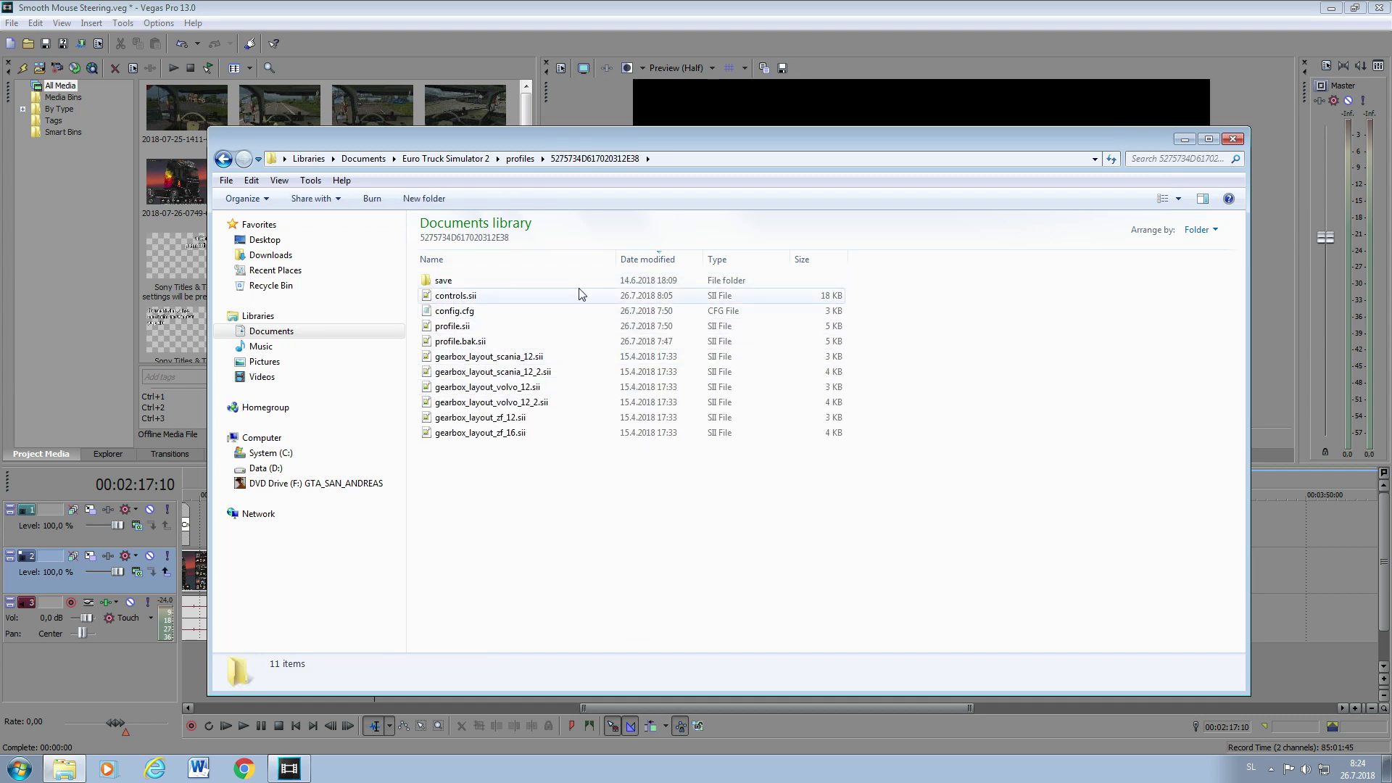
pyautogui.doubleClick(484, 296)
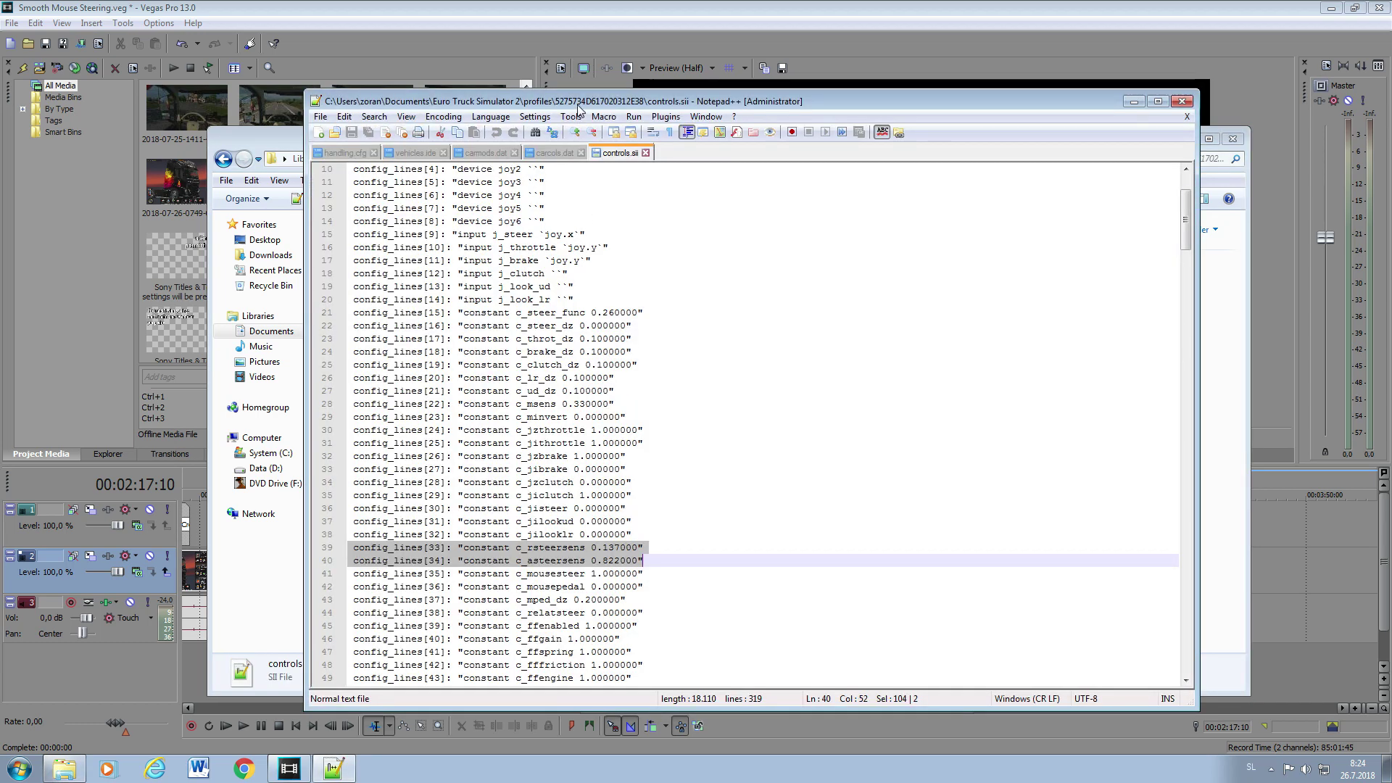
pyautogui.moveTo(580, 109); pyautogui.dragTo(559, 102)
# - Bookmark the c_steer_func, c_rsteersens and c_asteersens lines (21, 39, 40)
pyautogui.click(621, 396)
pyautogui.scroll(2, 601, 423)
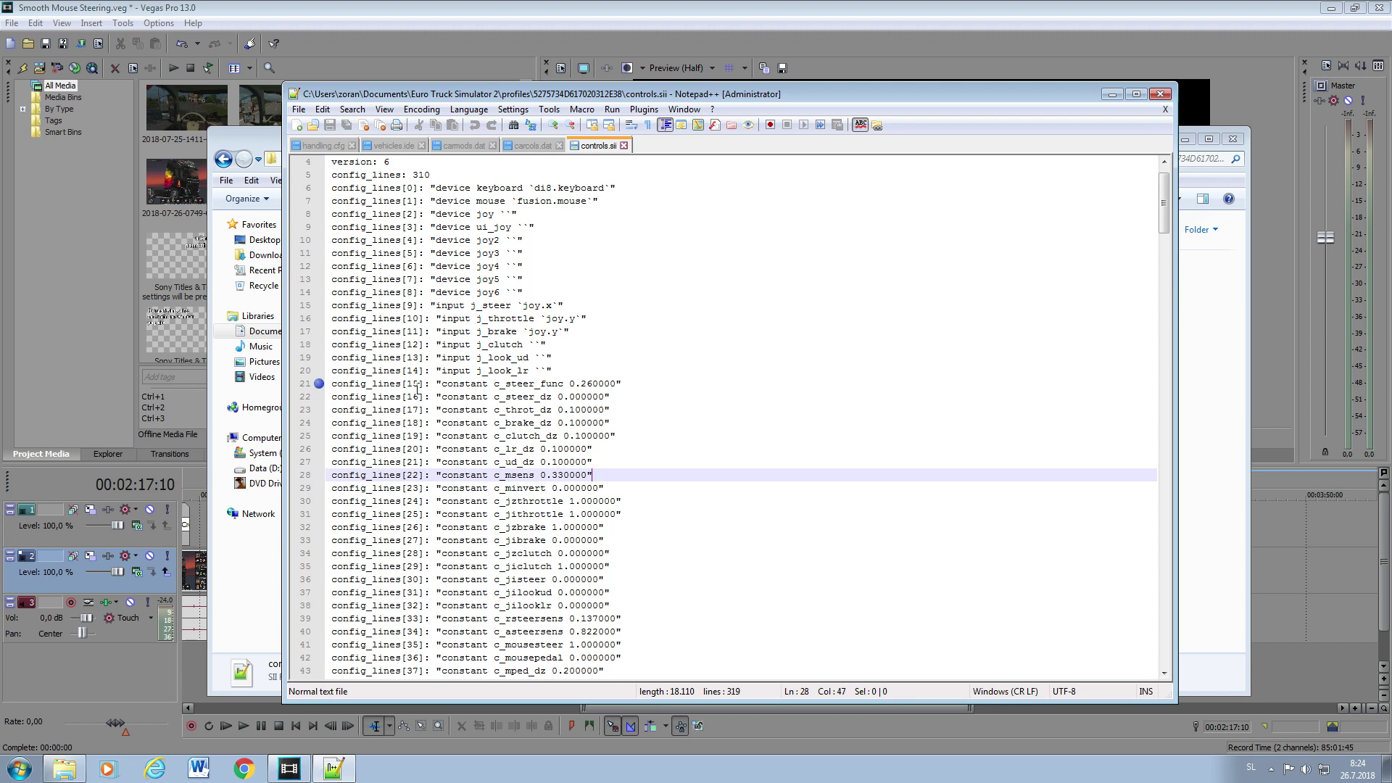
pyautogui.click(417, 384)
pyautogui.click(472, 396)
pyautogui.scroll(-3, 448, 509)
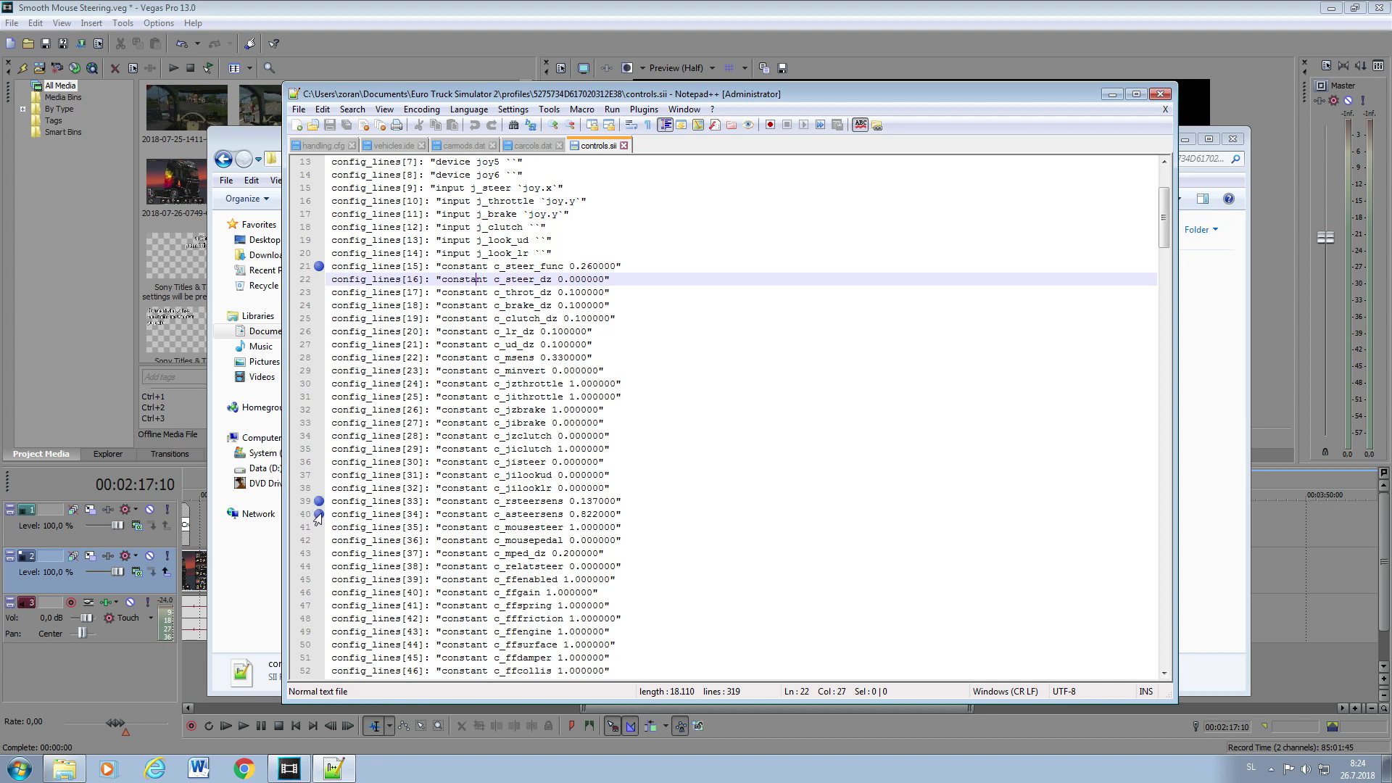
pyautogui.scroll(1, 423, 479)
# - Highlight the c_rsteersens and c_asteersens lines, then select the c_steer_func value 0.260000
pyautogui.moveTo(331, 306); pyautogui.dragTo(368, 308)
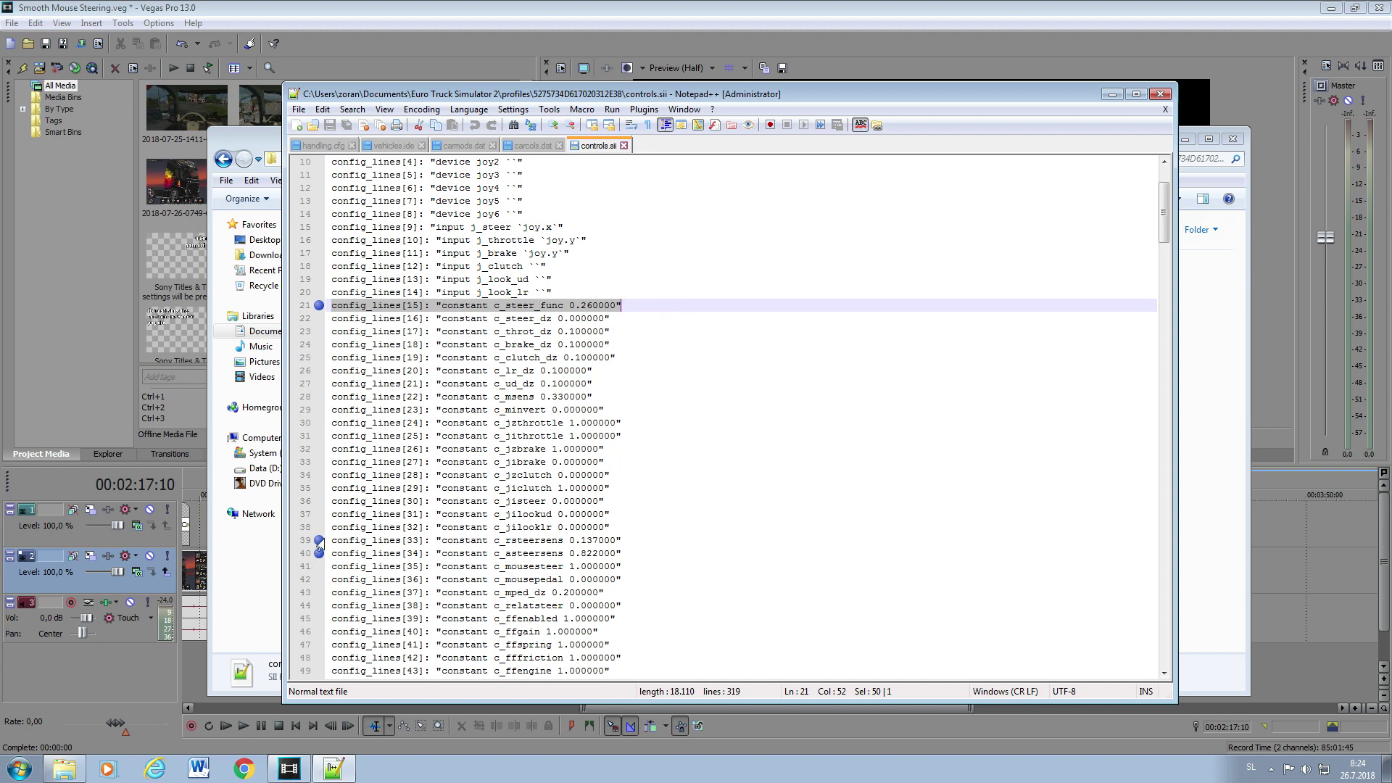
pyautogui.moveTo(331, 539); pyautogui.dragTo(616, 553)
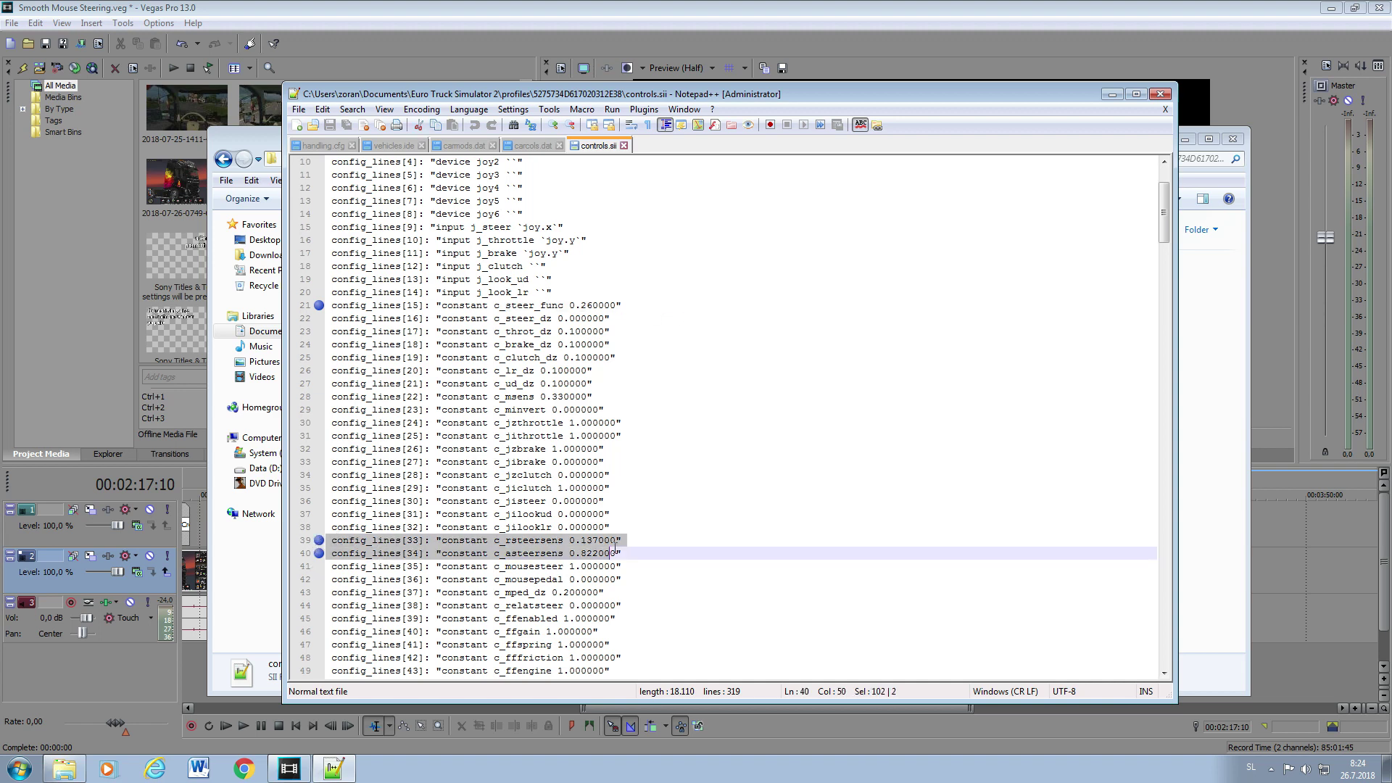
pyautogui.click(663, 555)
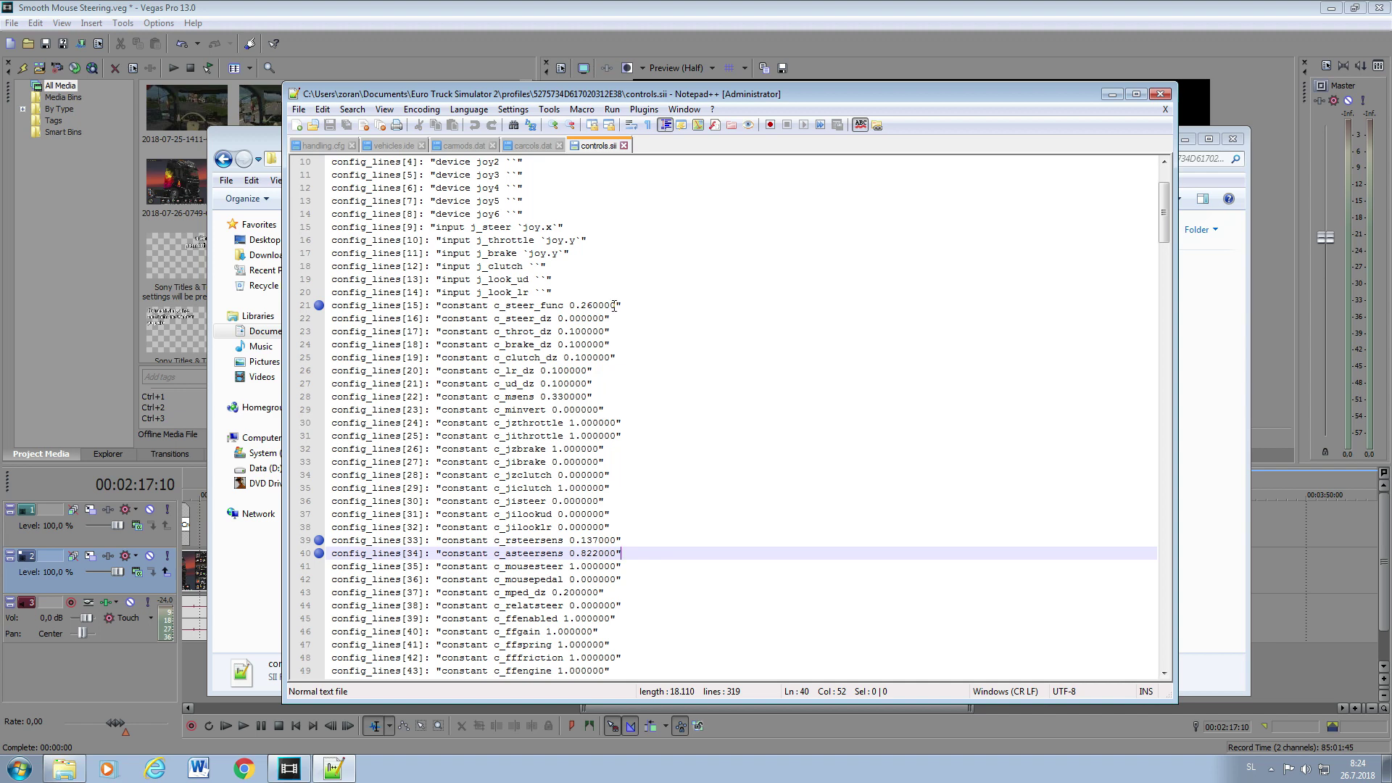
pyautogui.moveTo(614, 305); pyautogui.dragTo(568, 305)
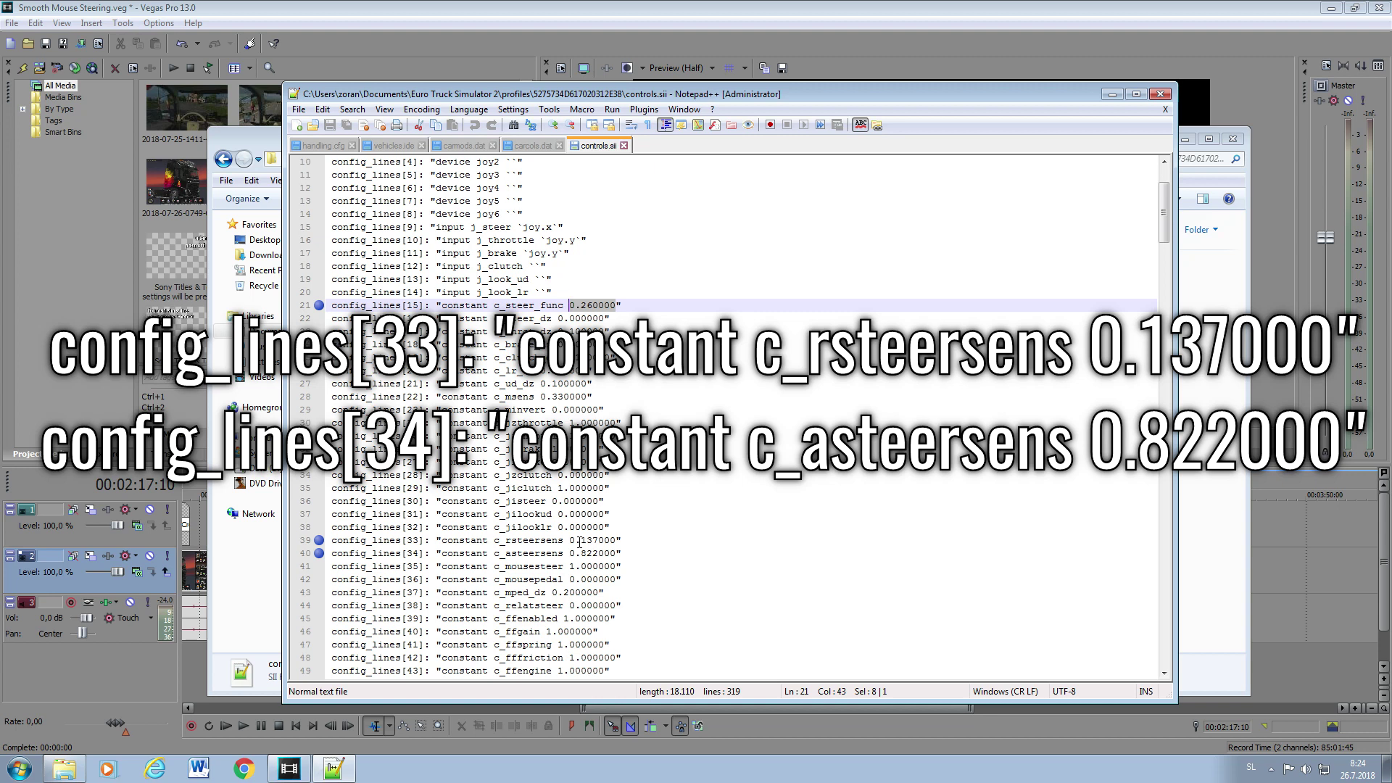
# - Select the c_asteersens value 0.822000 on line 40 instead
pyautogui.moveTo(568, 554); pyautogui.dragTo(596, 554)
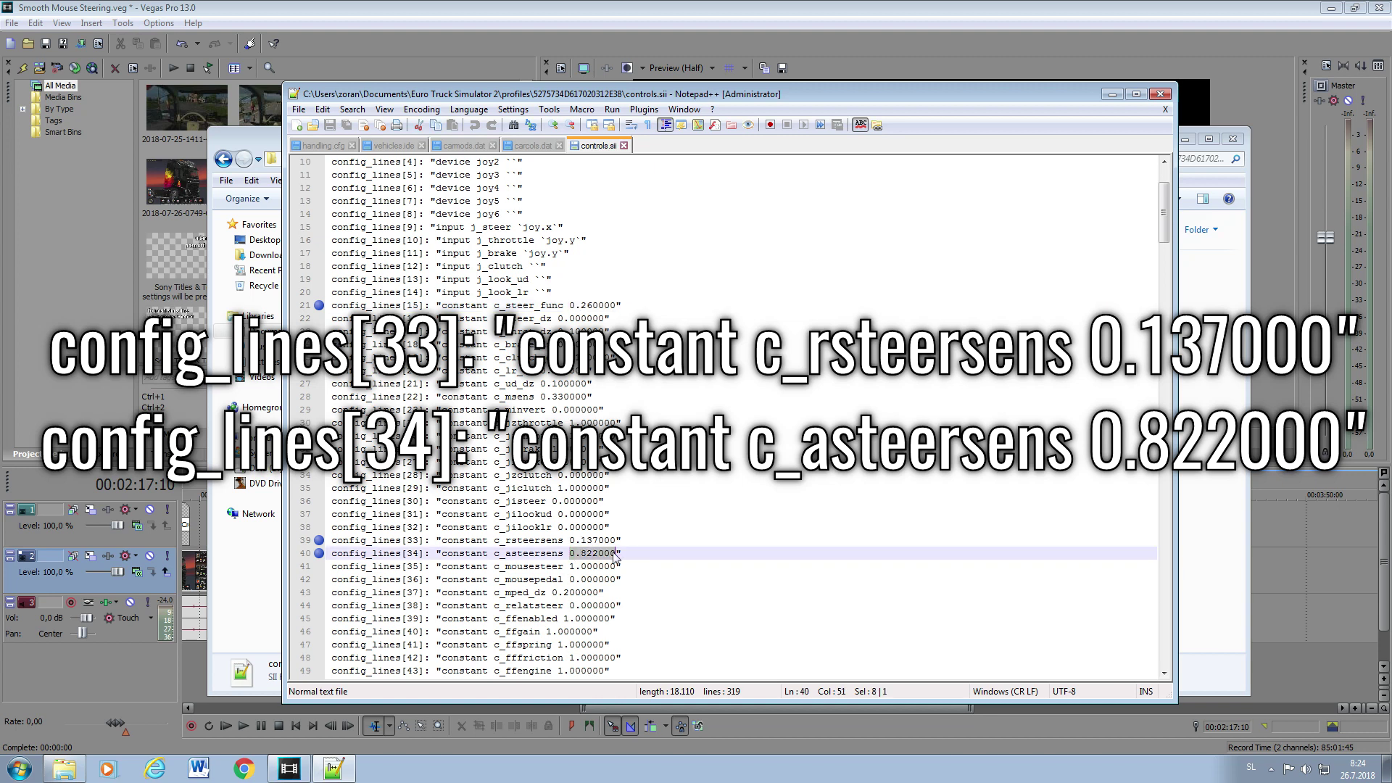